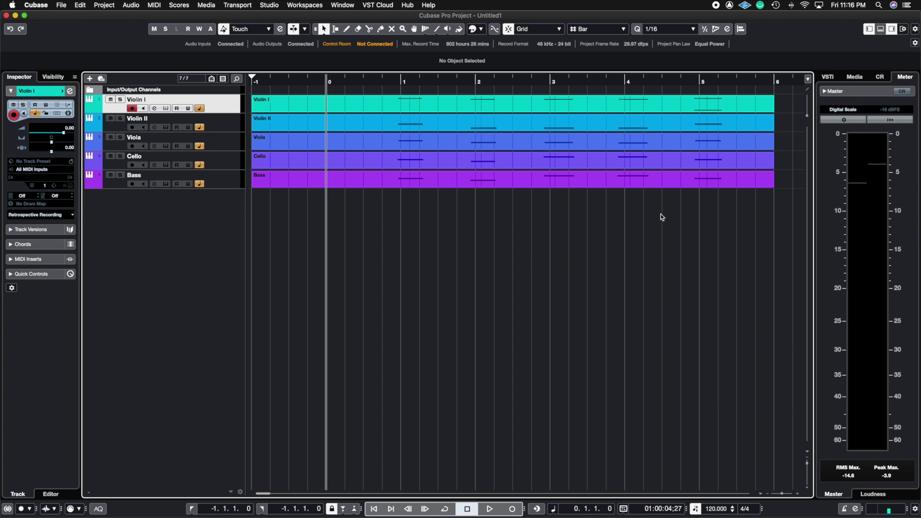
- Select all five string parts and open them together in the Key Editor to view their notes
{"action": "left_click_drag", "start_coordinate": [660, 214], "coordinate": [624, 101]}
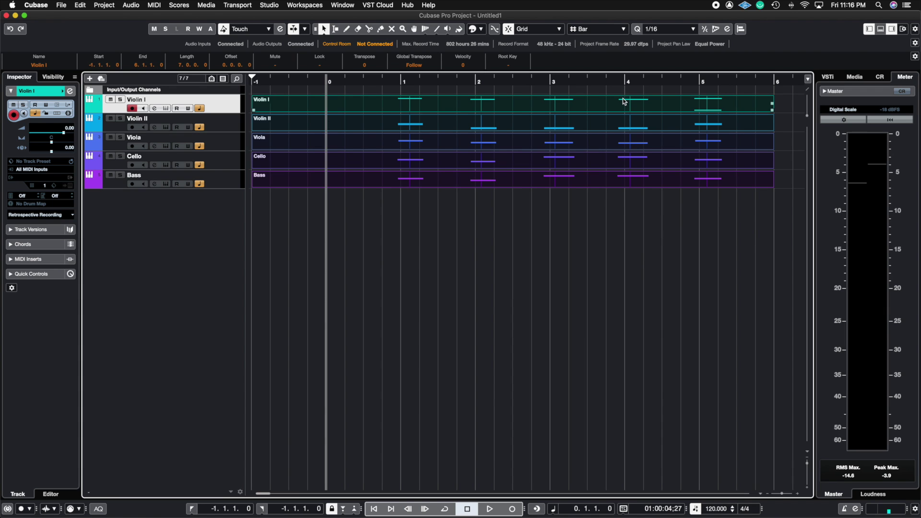
{"action": "double_click", "coordinate": [360, 168]}
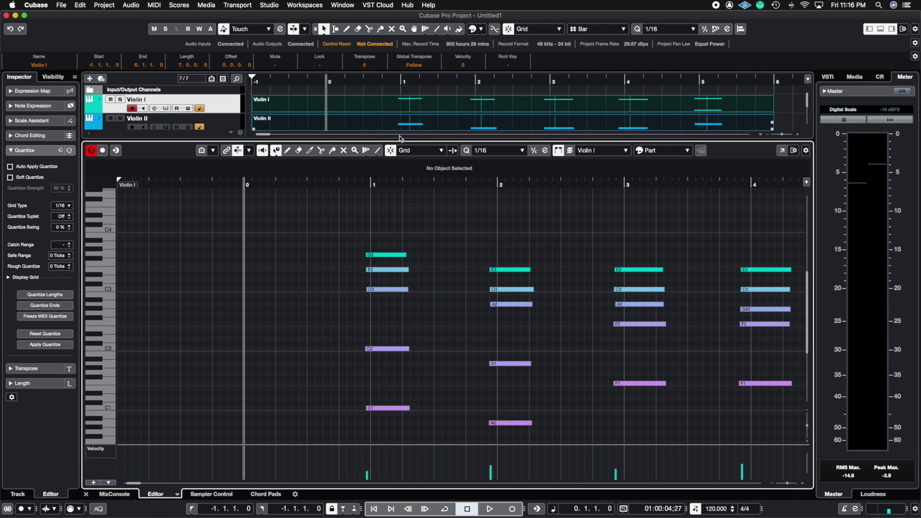
{"action": "left_click_drag", "start_coordinate": [132, 483], "coordinate": [136, 485]}
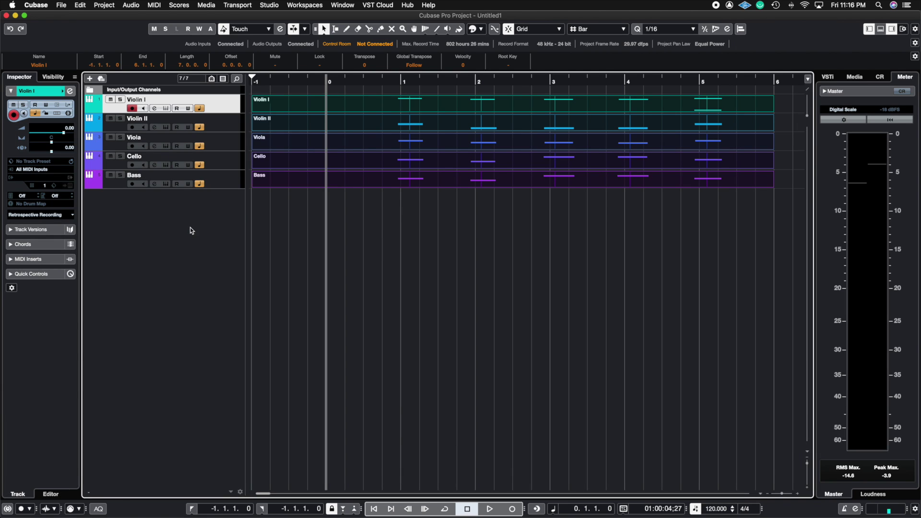
{"action": "left_click", "coordinate": [288, 201]}
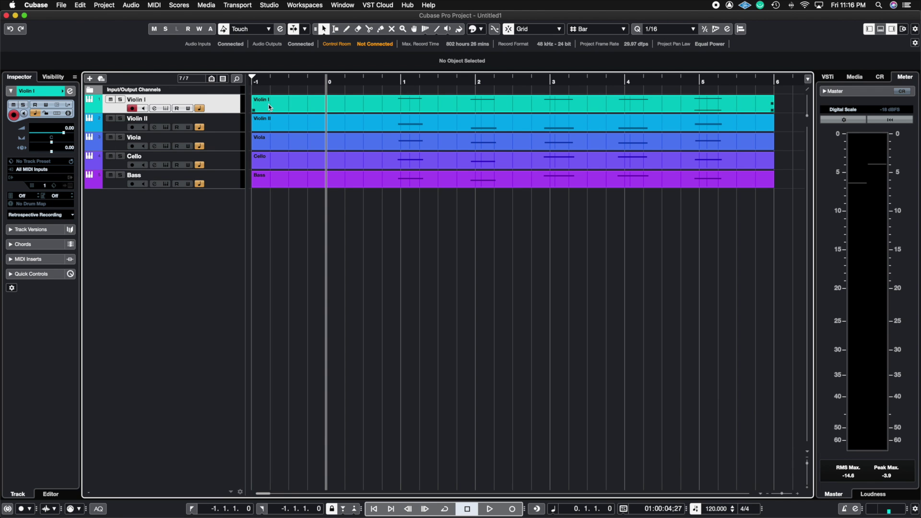
- Open all five string parts together in the Key Editor and make Violin II the active part
{"action": "left_click_drag", "start_coordinate": [372, 244], "coordinate": [377, 86]}
{"action": "double_click", "coordinate": [382, 105]}
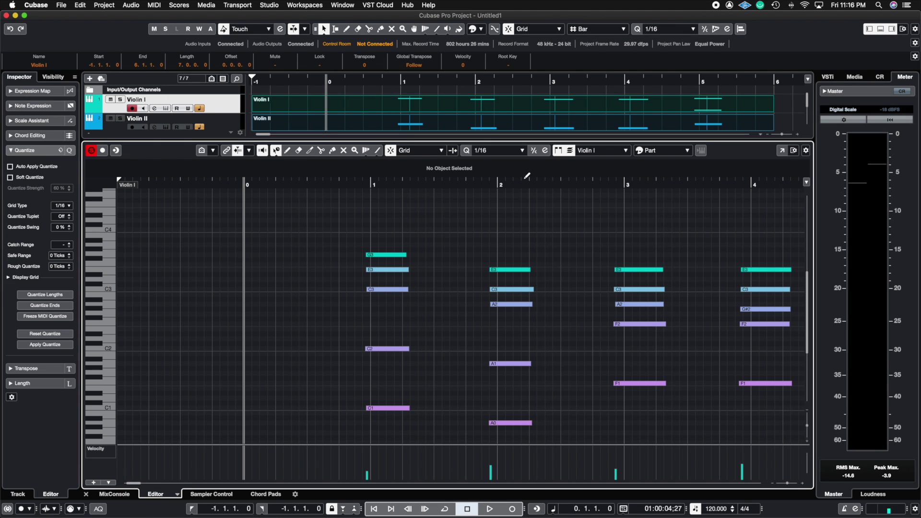
{"action": "left_click", "coordinate": [596, 161]}
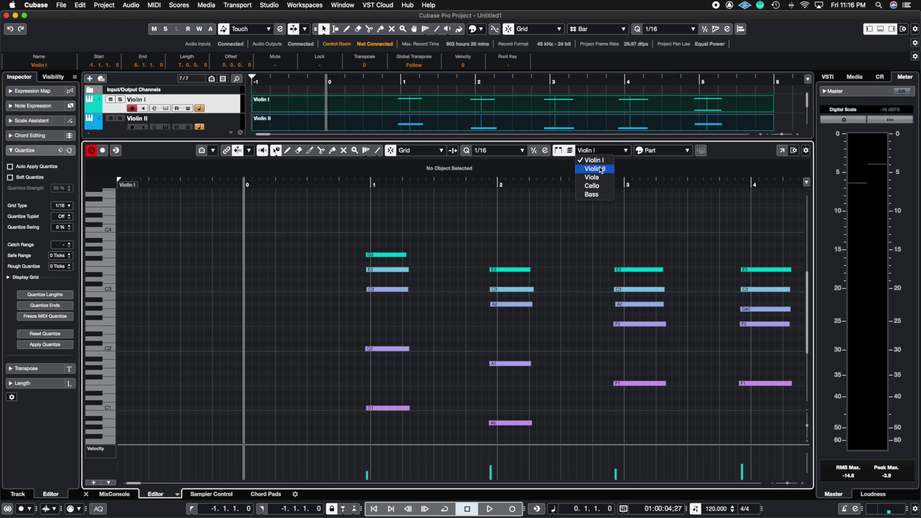
{"action": "left_click", "coordinate": [599, 167]}
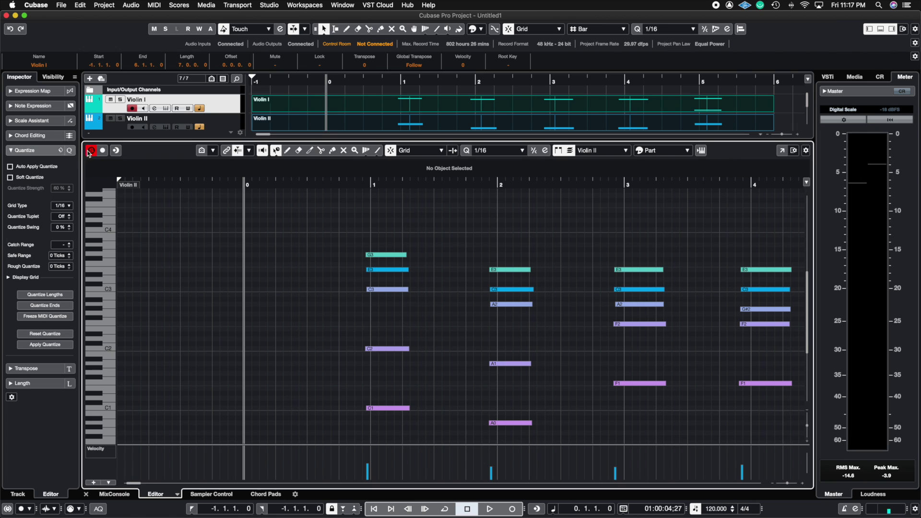
- Reopen the selected string parts in the Key Editor and turn on Edit Active Part Only
{"action": "double_click", "coordinate": [287, 122]}
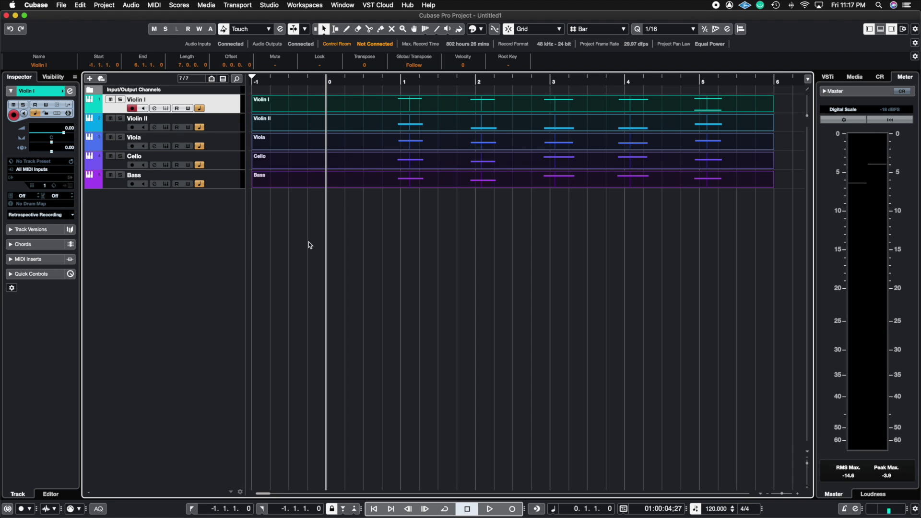
{"action": "key", "text": "Return"}
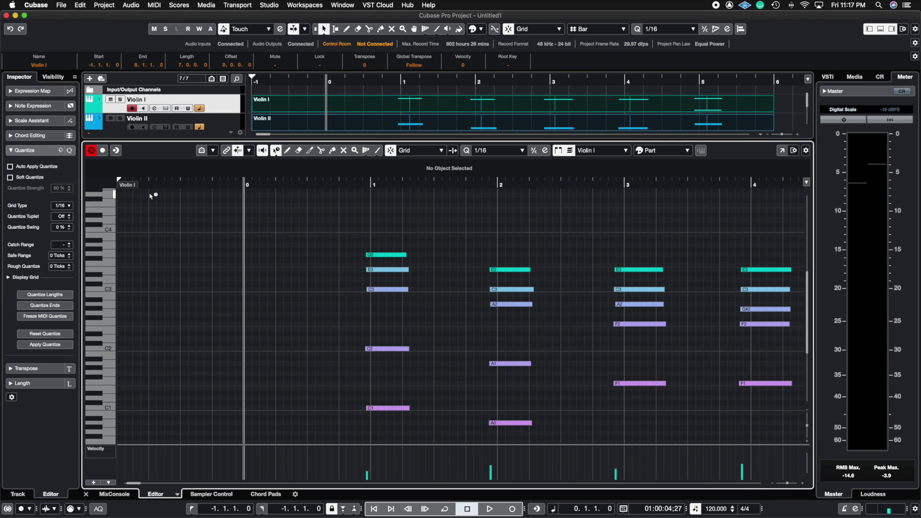
{"action": "left_click", "coordinate": [92, 152]}
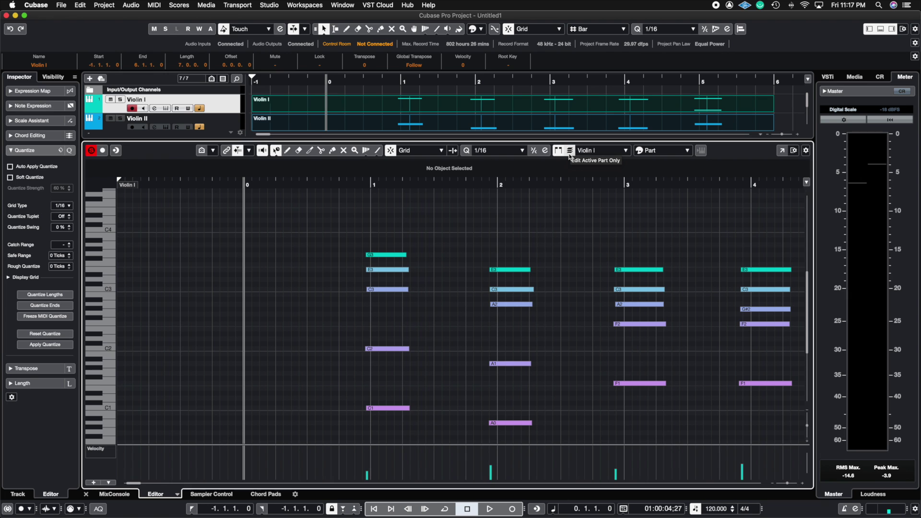
{"action": "left_click", "coordinate": [570, 153]}
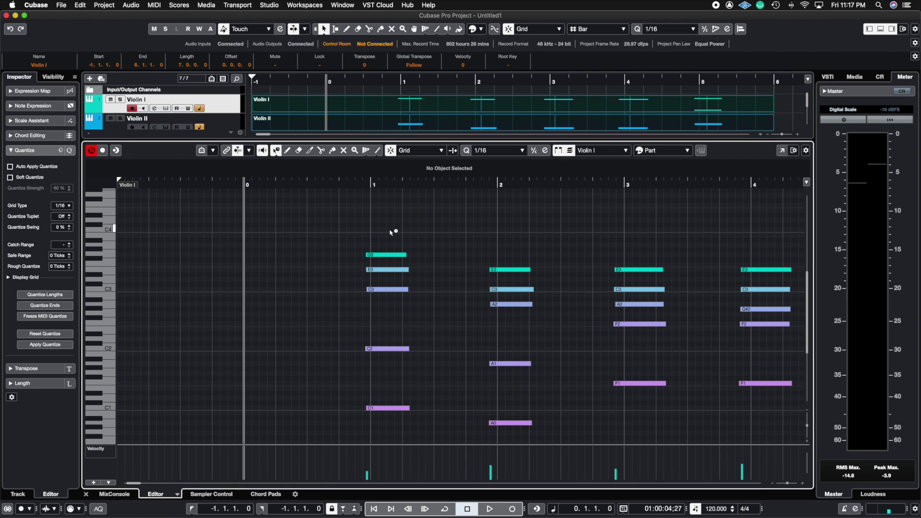
- Select the Violin I notes of the first two chords, try moving them up, and undo the move
{"action": "left_click_drag", "start_coordinate": [326, 220], "coordinate": [584, 465]}
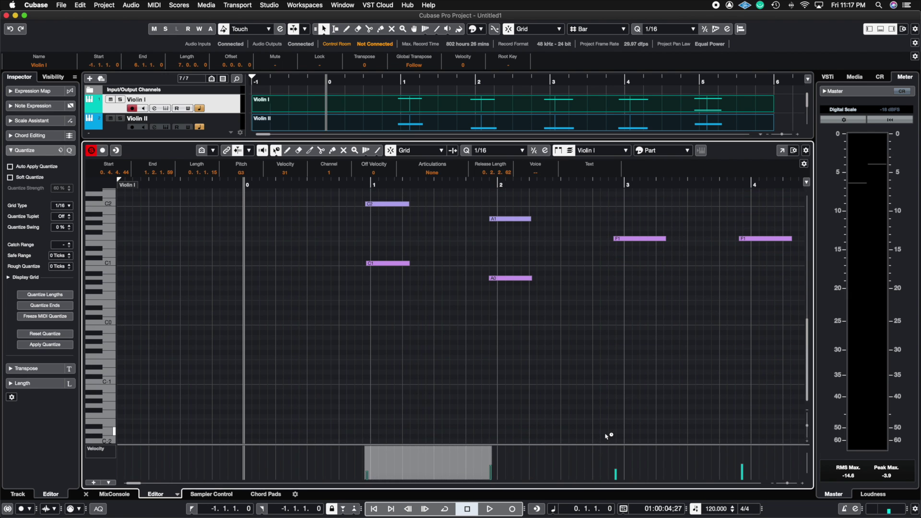
{"action": "left_click_drag", "start_coordinate": [806, 325], "coordinate": [808, 286]}
{"action": "mouse_move", "coordinate": [381, 244]}
{"action": "left_mouse_down"}
{"action": "mouse_move", "coordinate": [385, 222]}
{"action": "mouse_move", "coordinate": [386, 251]}
{"action": "mouse_move", "coordinate": [385, 235]}
{"action": "left_mouse_up"}
{"action": "key", "text": "super+z"}
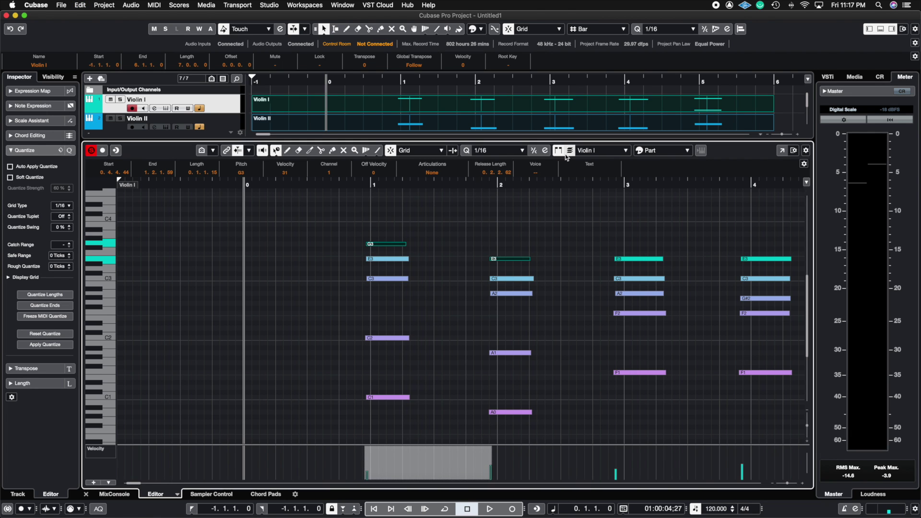
- Select the first chord's notes across all five parts, try moving them up, and undo the move
{"action": "left_click_drag", "start_coordinate": [339, 219], "coordinate": [438, 437]}
{"action": "mouse_move", "coordinate": [386, 244]}
{"action": "left_mouse_down"}
{"action": "mouse_move", "coordinate": [384, 224]}
{"action": "mouse_move", "coordinate": [383, 233]}
{"action": "left_mouse_up"}
{"action": "key", "text": "super+z"}
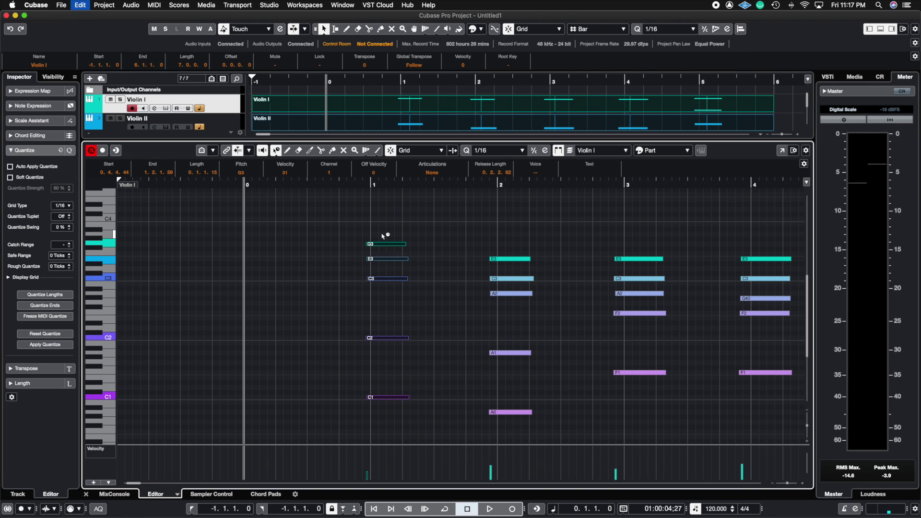
- Turn on Edit Active Part Only with Cello as the active part, and test-select its notes in the first three chords
{"action": "left_click", "coordinate": [571, 151]}
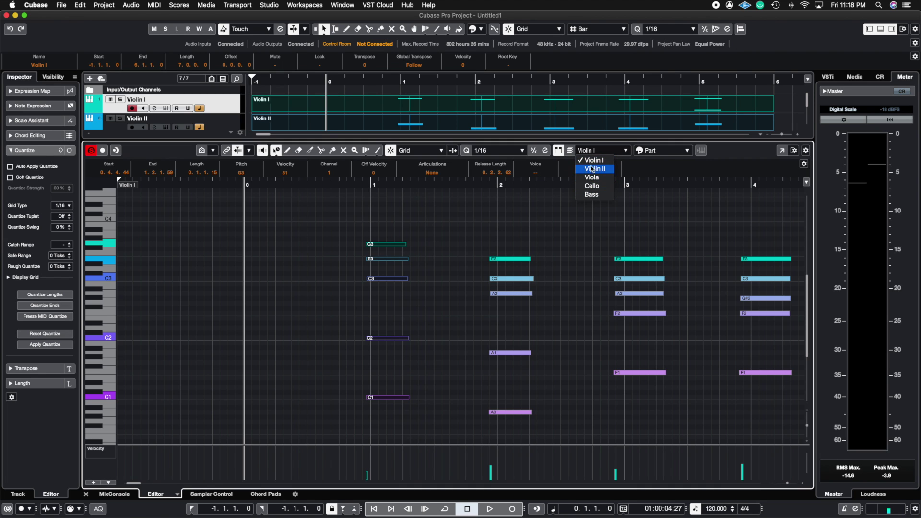
{"action": "left_click", "coordinate": [536, 210]}
{"action": "left_click", "coordinate": [571, 150]}
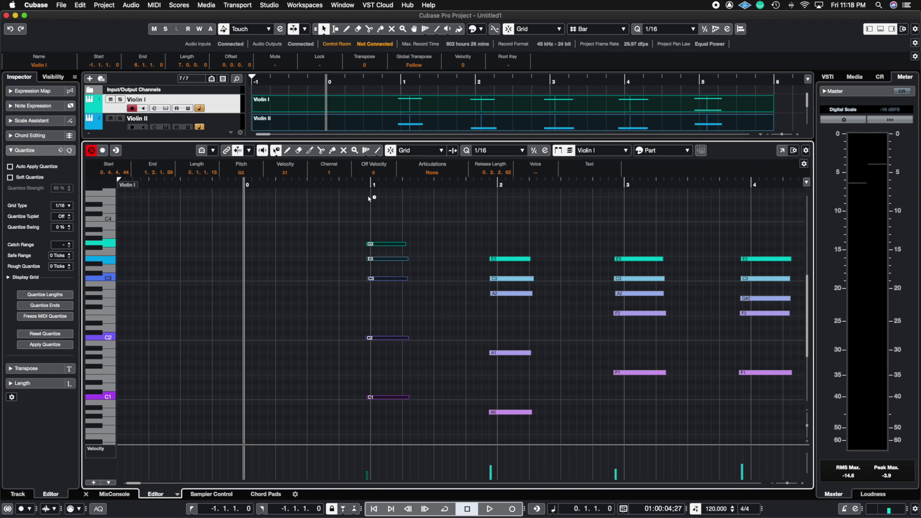
{"action": "left_click", "coordinate": [334, 221]}
{"action": "left_click", "coordinate": [615, 151]}
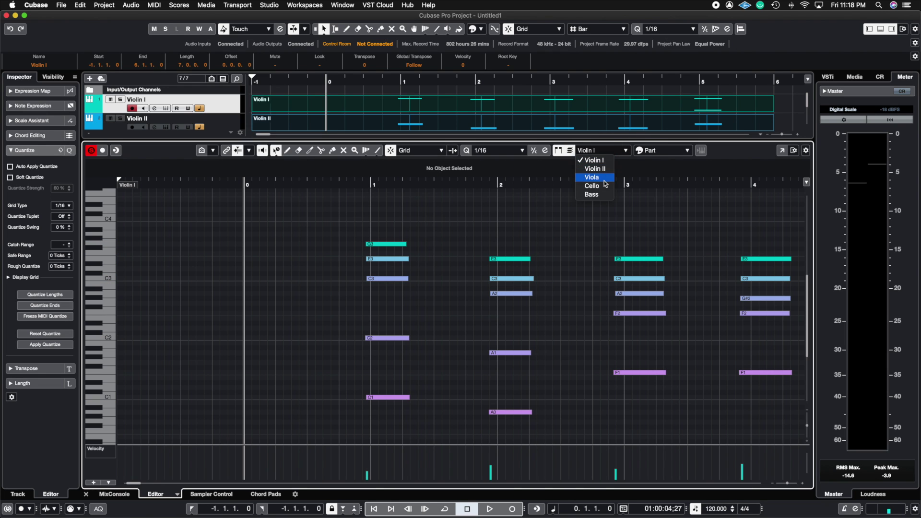
{"action": "left_click", "coordinate": [592, 186]}
{"action": "left_click_drag", "start_coordinate": [336, 222], "coordinate": [618, 379]}
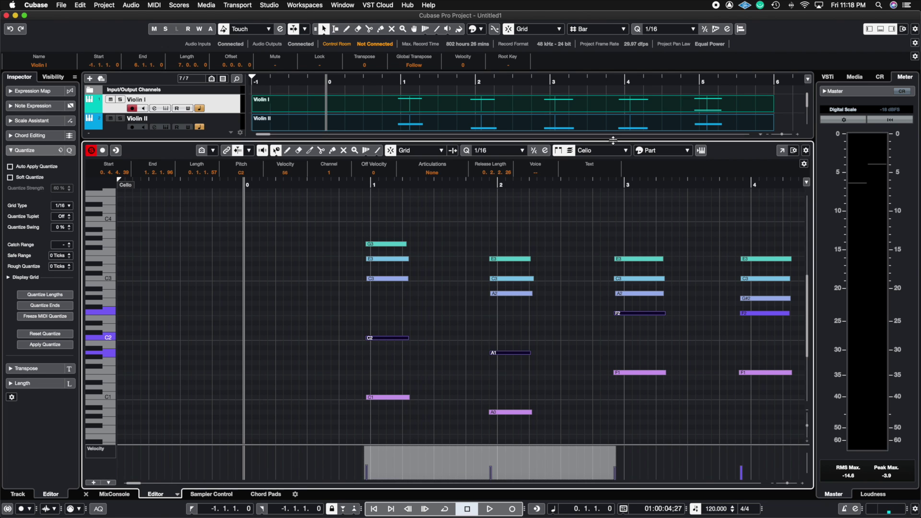
{"action": "left_click", "coordinate": [502, 230]}
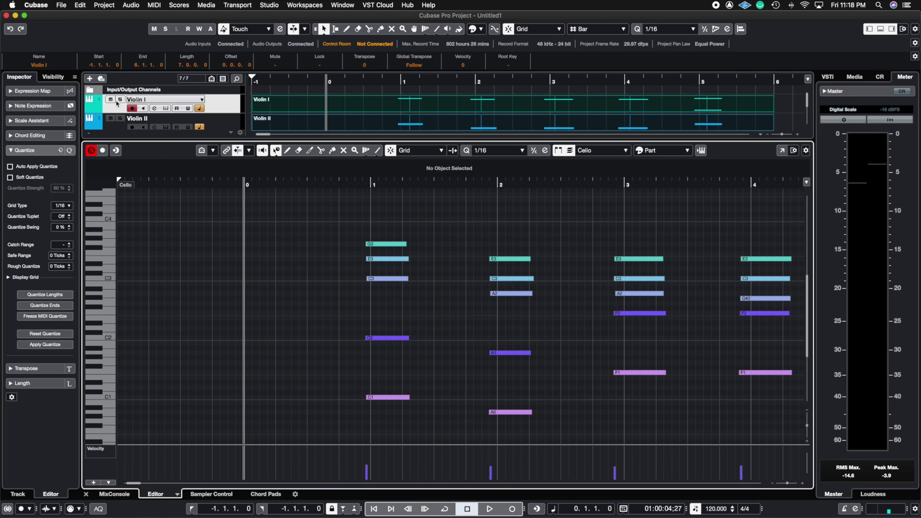
- Colour the Key Editor's notes by Velocity
{"action": "left_click", "coordinate": [648, 159]}
{"action": "left_click", "coordinate": [649, 136]}
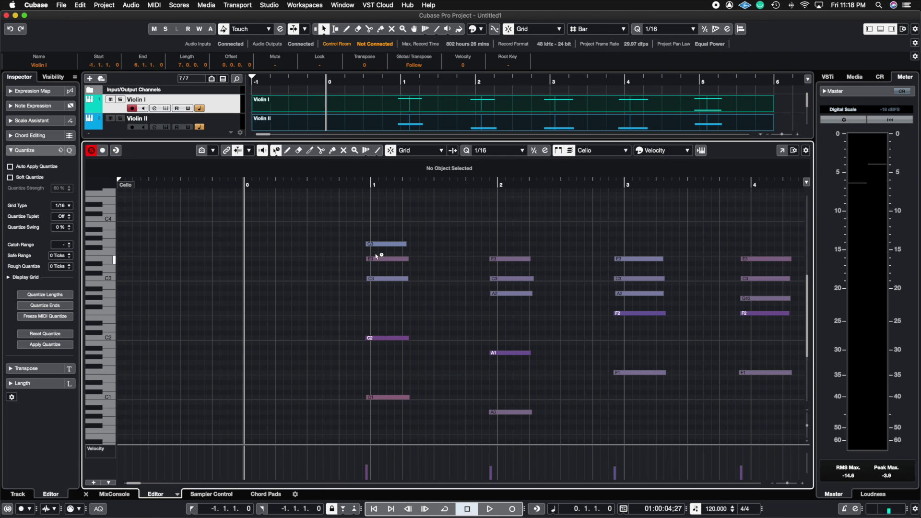
{"action": "mouse_move", "coordinate": [367, 464]}
{"action": "left_mouse_down"}
{"action": "mouse_move", "coordinate": [368, 442]}
{"action": "mouse_move", "coordinate": [367, 473]}
{"action": "mouse_move", "coordinate": [366, 451]}
{"action": "mouse_move", "coordinate": [368, 466]}
{"action": "left_mouse_up"}
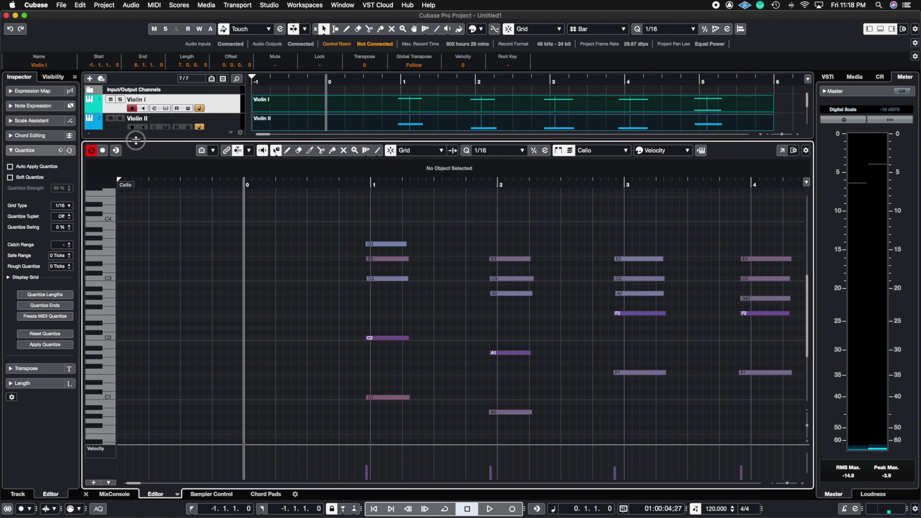
- Colour the Key Editor's notes by Part and enlarge the track area to fit all five string tracks
{"action": "left_click_drag", "start_coordinate": [137, 143], "coordinate": [158, 181]}
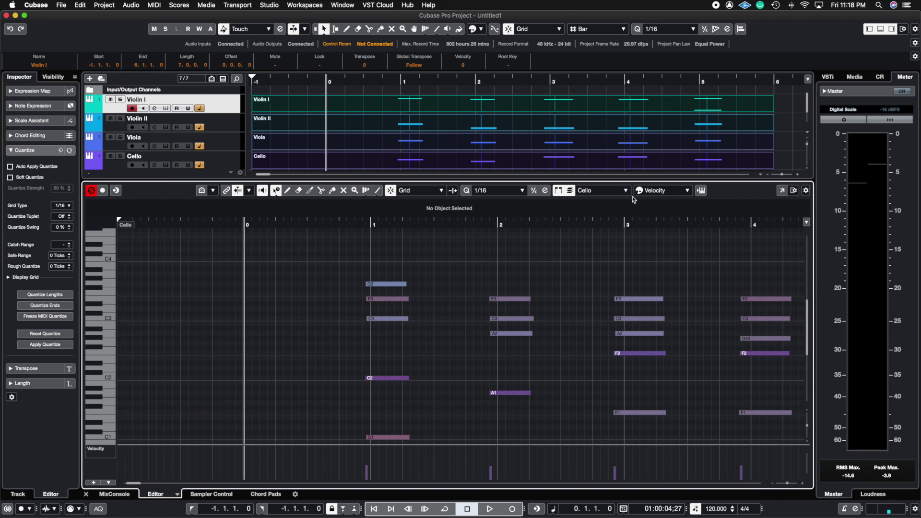
{"action": "left_click", "coordinate": [663, 192]}
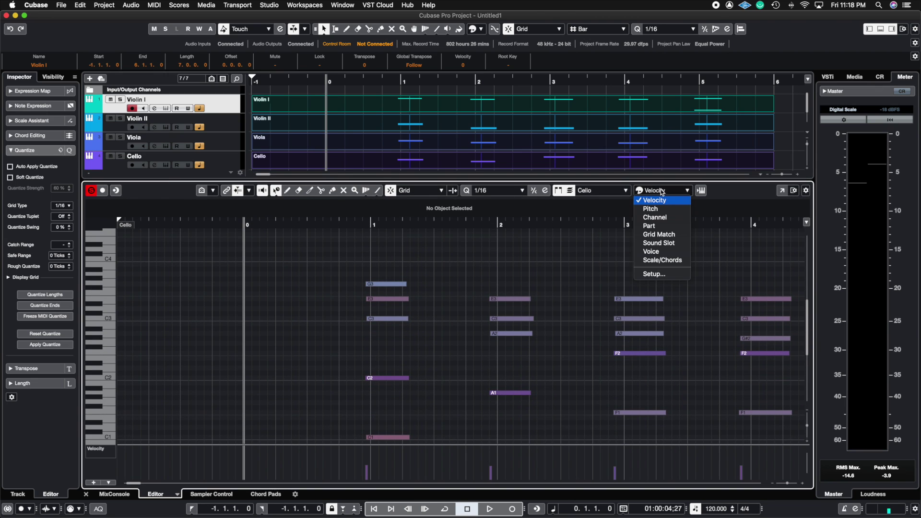
{"action": "left_click", "coordinate": [664, 228]}
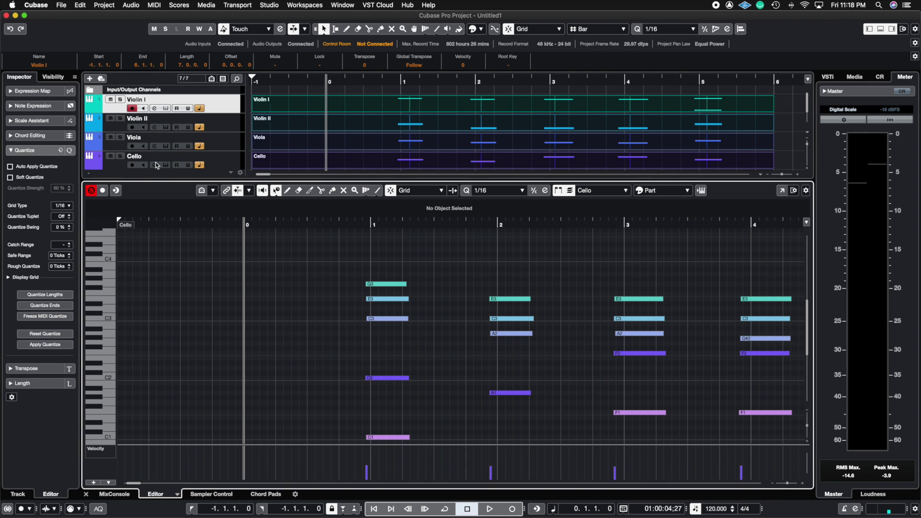
{"action": "left_click_drag", "start_coordinate": [200, 182], "coordinate": [198, 209]}
- Colour the Violin I track red and the Violin II track orange
{"action": "left_click", "coordinate": [99, 105]}
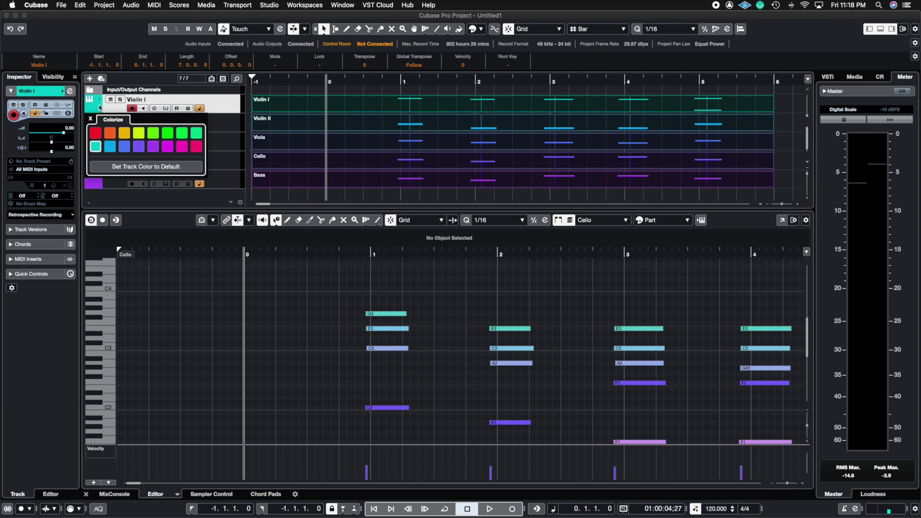
{"action": "left_click", "coordinate": [98, 134]}
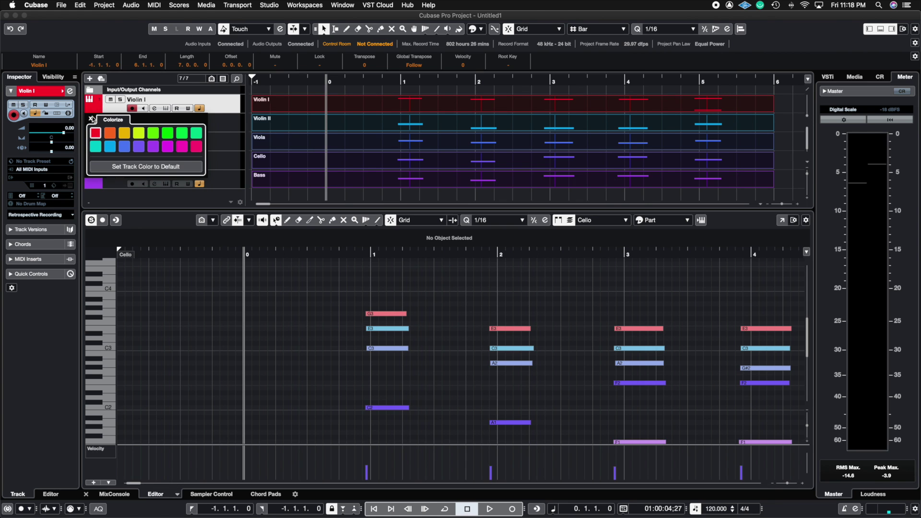
{"action": "left_click", "coordinate": [91, 118]}
{"action": "left_click", "coordinate": [96, 126]}
{"action": "left_click", "coordinate": [109, 151]}
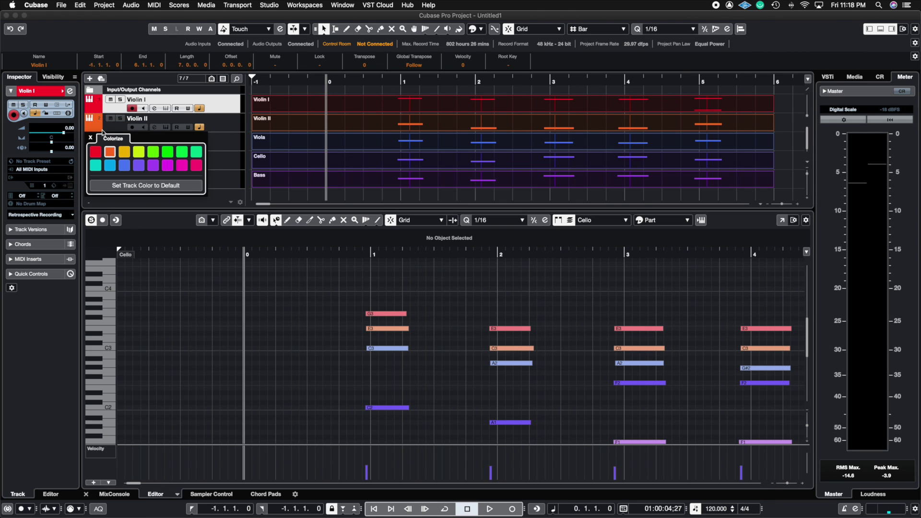
- Colour the Viola track yellow and the Bass track pinkish red
{"action": "left_click", "coordinate": [102, 131]}
{"action": "left_click", "coordinate": [98, 147]}
{"action": "left_click", "coordinate": [139, 170]}
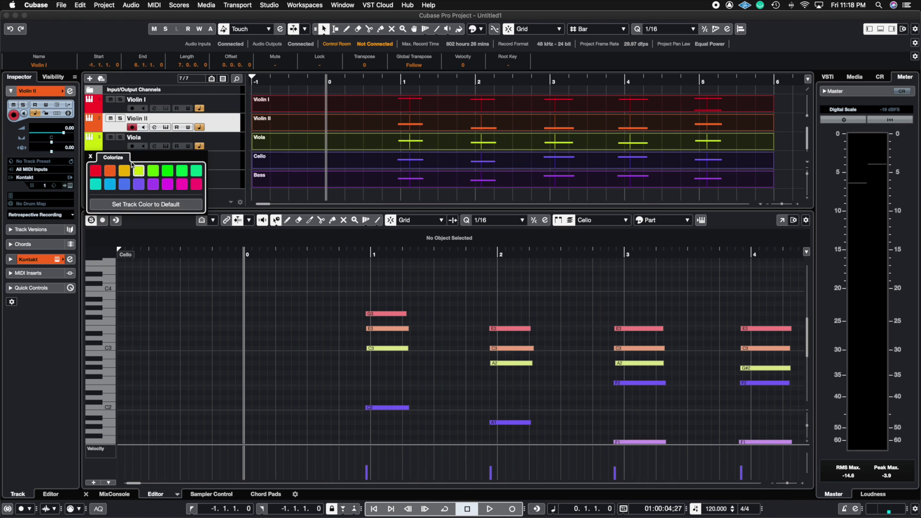
{"action": "left_click", "coordinate": [107, 145]}
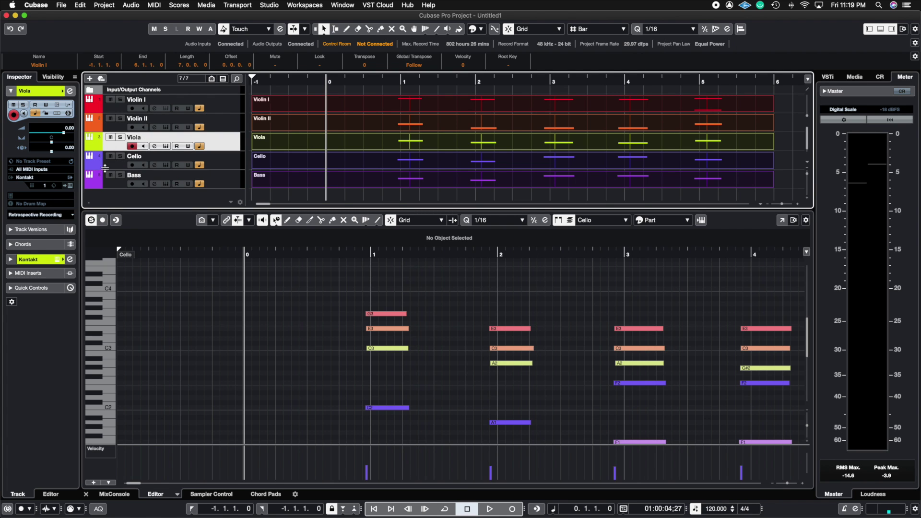
{"action": "left_click", "coordinate": [102, 180]}
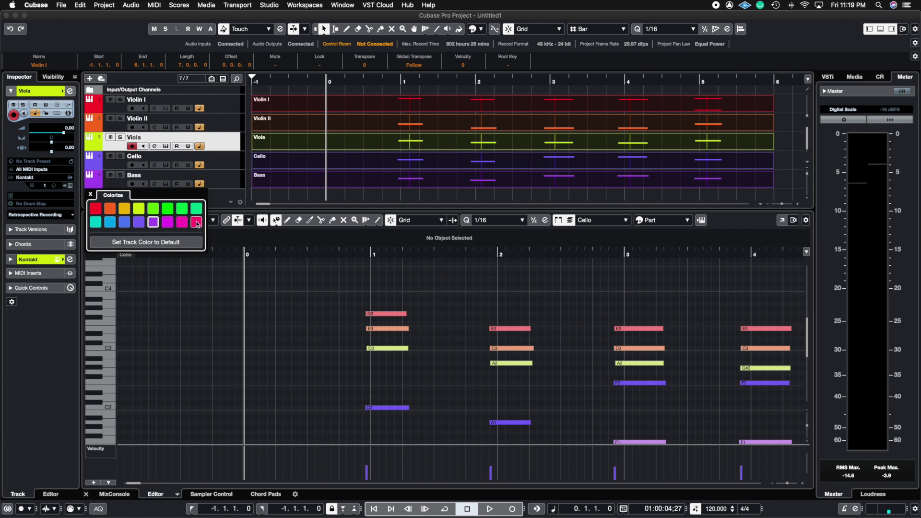
{"action": "left_click", "coordinate": [195, 221]}
{"action": "left_click", "coordinate": [91, 194]}
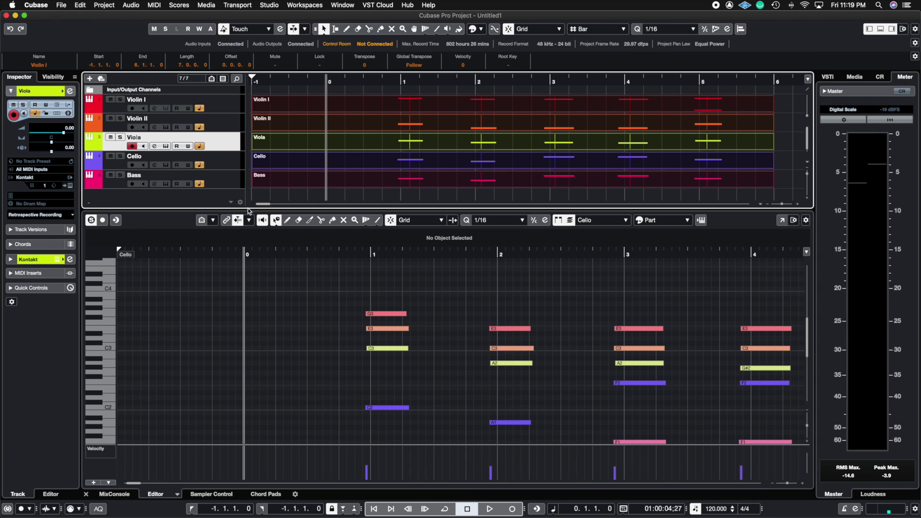
- Shrink the track area to give the Key Editor more height, and bring all five chords into view
{"action": "left_click_drag", "start_coordinate": [249, 207], "coordinate": [268, 203]}
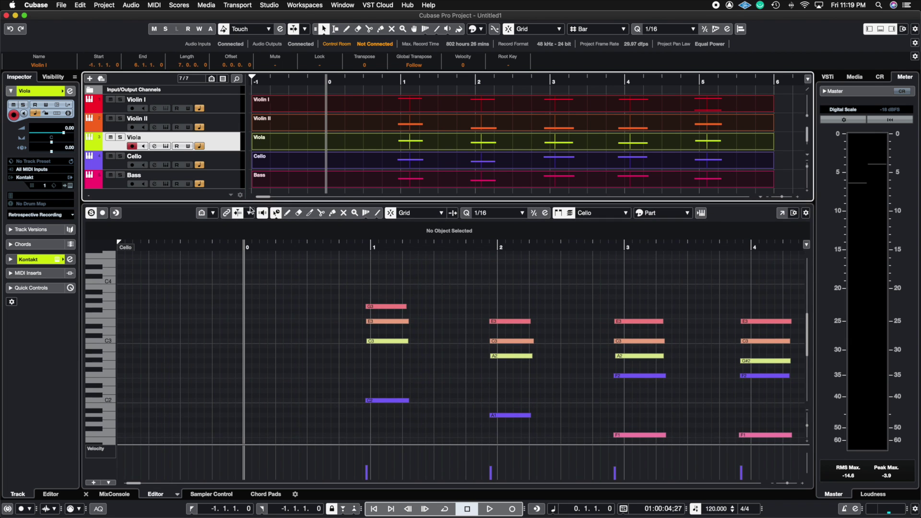
{"action": "left_click_drag", "start_coordinate": [418, 203], "coordinate": [423, 151]}
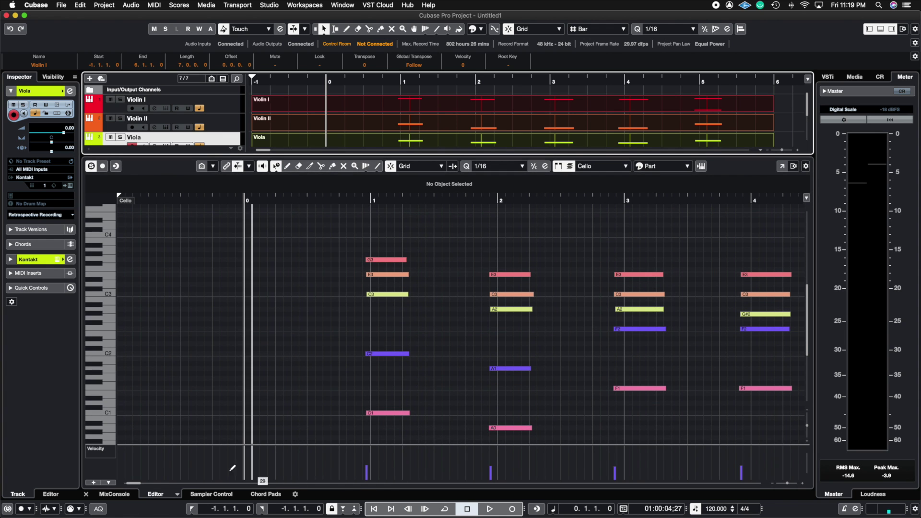
{"action": "left_click_drag", "start_coordinate": [133, 482], "coordinate": [133, 484]}
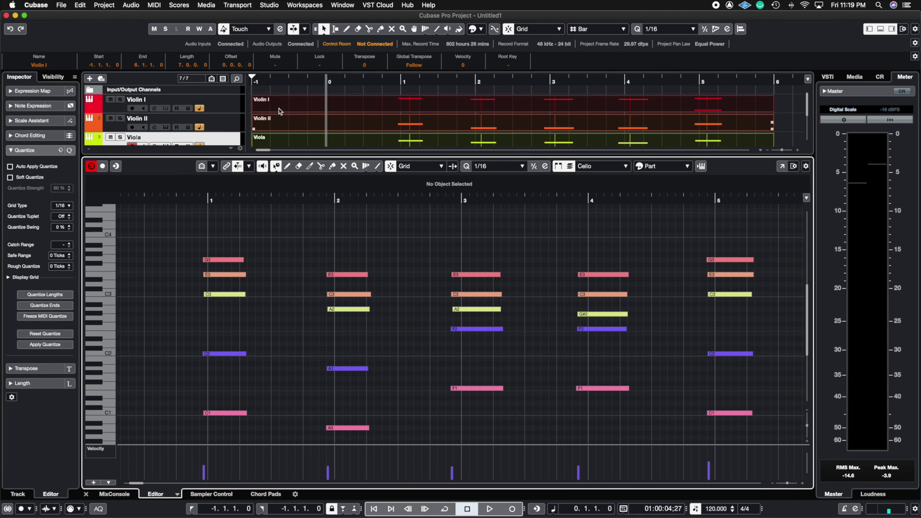
- Make Violin I the active part in the Key Editor and select its upper notes across all five chords
{"action": "left_click", "coordinate": [601, 166]}
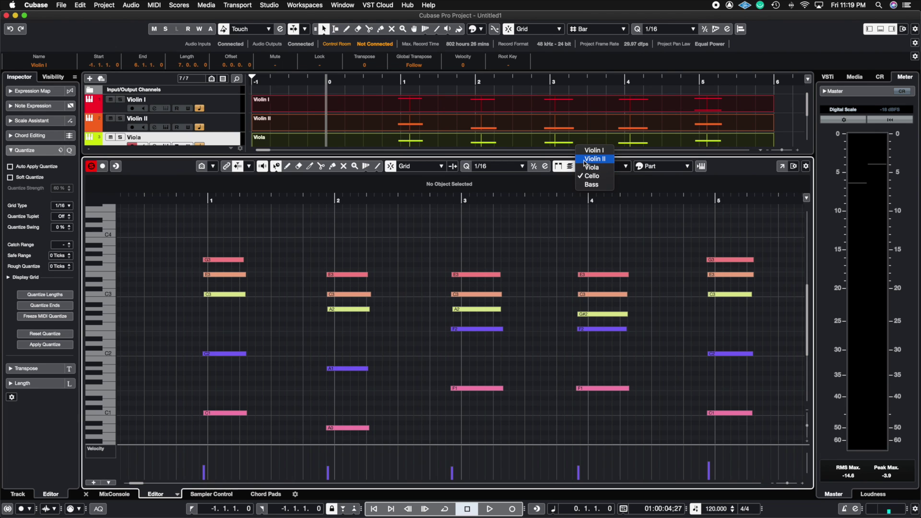
{"action": "left_click", "coordinate": [593, 150]}
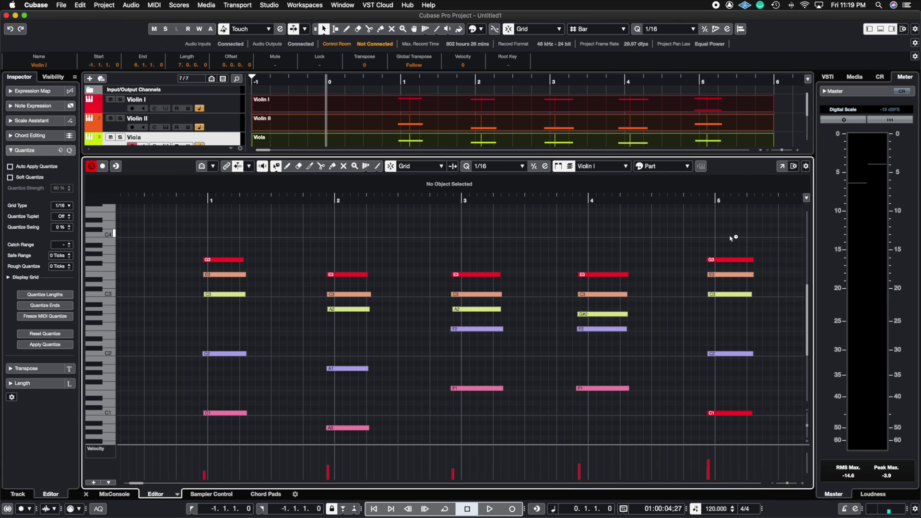
{"action": "left_click_drag", "start_coordinate": [734, 239], "coordinate": [190, 283]}
{"action": "left_click", "coordinate": [542, 232]}
- Delete the stray C1 note from the Violin I part at bar 5
{"action": "left_click", "coordinate": [735, 397]}
{"action": "left_click_drag", "start_coordinate": [735, 397], "coordinate": [714, 432]}
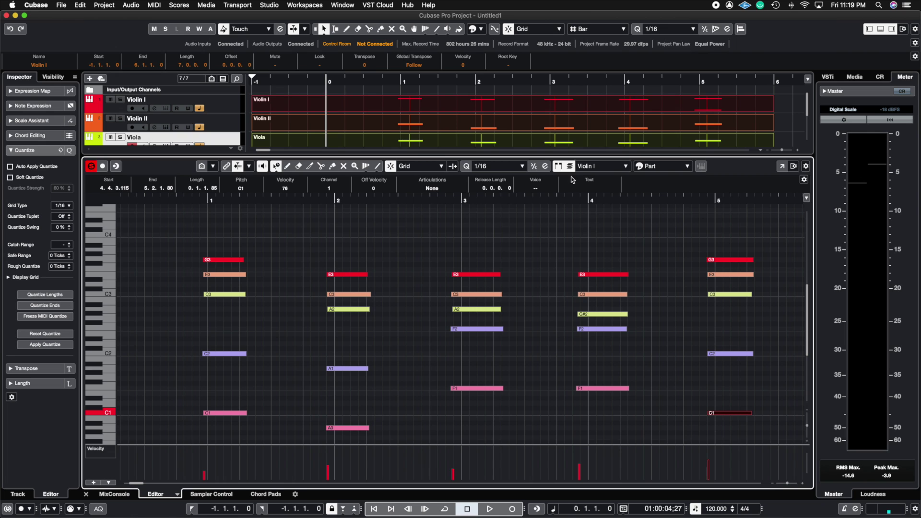
{"action": "left_click", "coordinate": [571, 166]}
{"action": "left_click", "coordinate": [748, 395]}
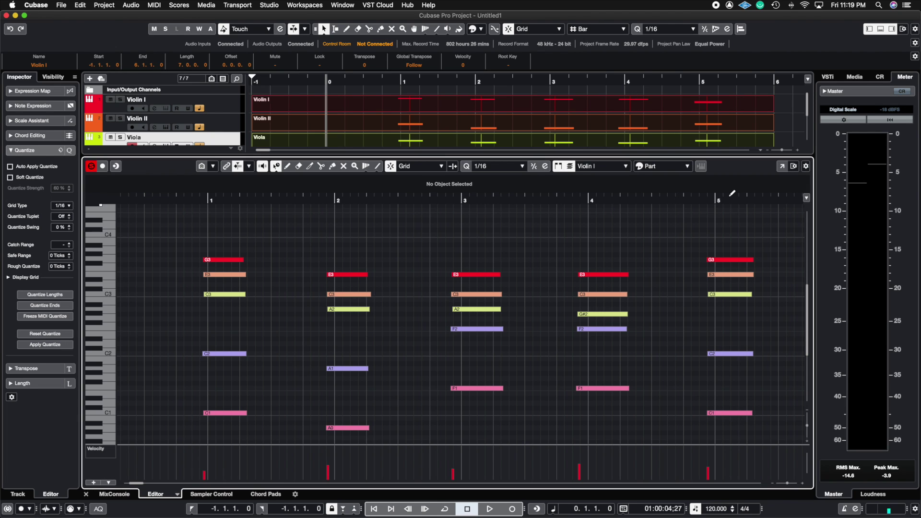
- Enlarge the track area to inspect all five string parts, and shrink it again to give the Key Editor more height
{"action": "left_click_drag", "start_coordinate": [733, 159], "coordinate": [733, 215]}
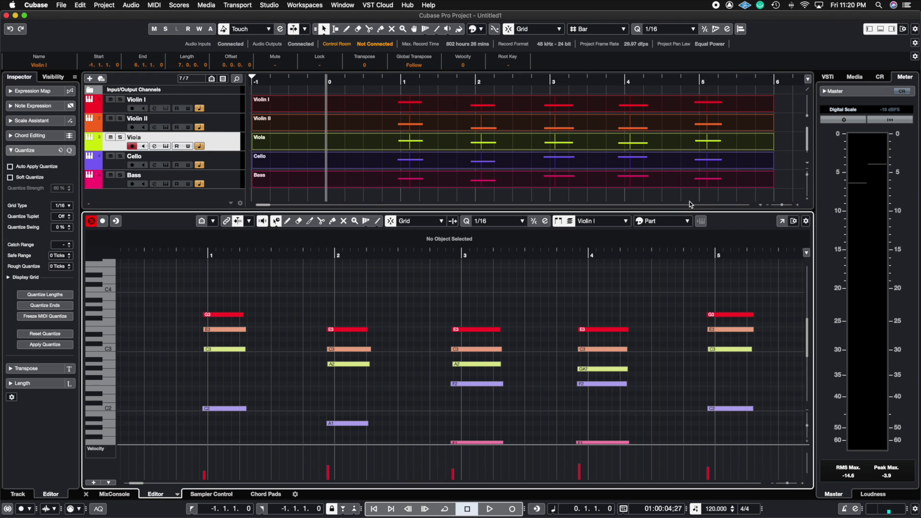
{"action": "left_click_drag", "start_coordinate": [690, 211], "coordinate": [698, 137]}
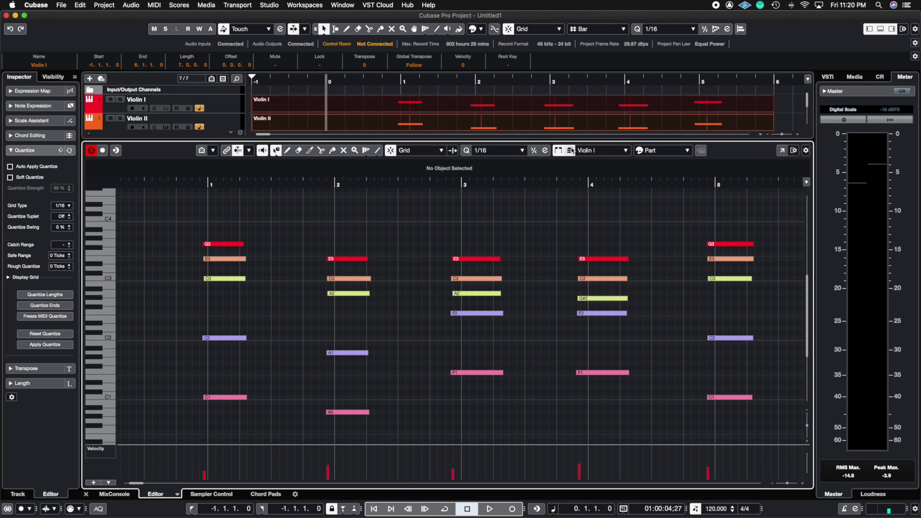
{"action": "left_click", "coordinate": [570, 151]}
{"action": "left_click_drag", "start_coordinate": [295, 145], "coordinate": [302, 114]}
- Switch the active part to Violin II, Viola and Bass in turn to view each part's highlighted notes
{"action": "left_click", "coordinate": [601, 152]}
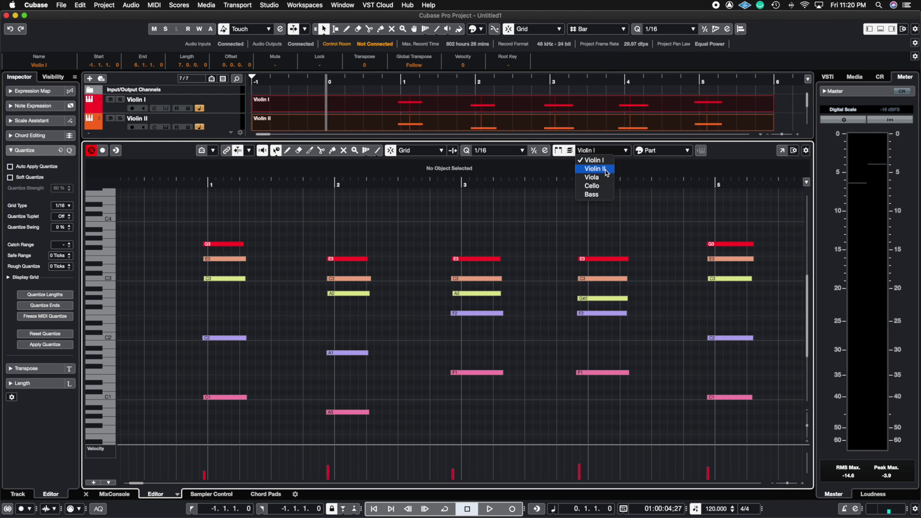
{"action": "left_click", "coordinate": [606, 166]}
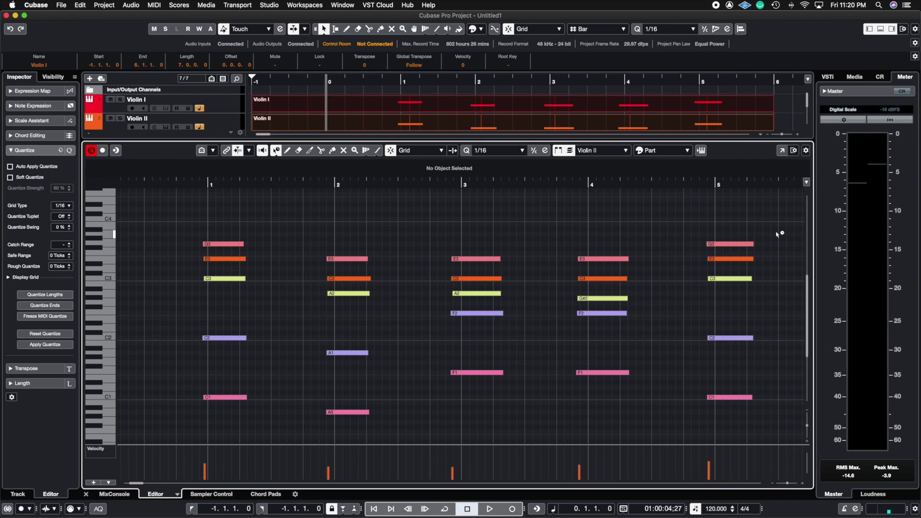
{"action": "left_click", "coordinate": [588, 150]}
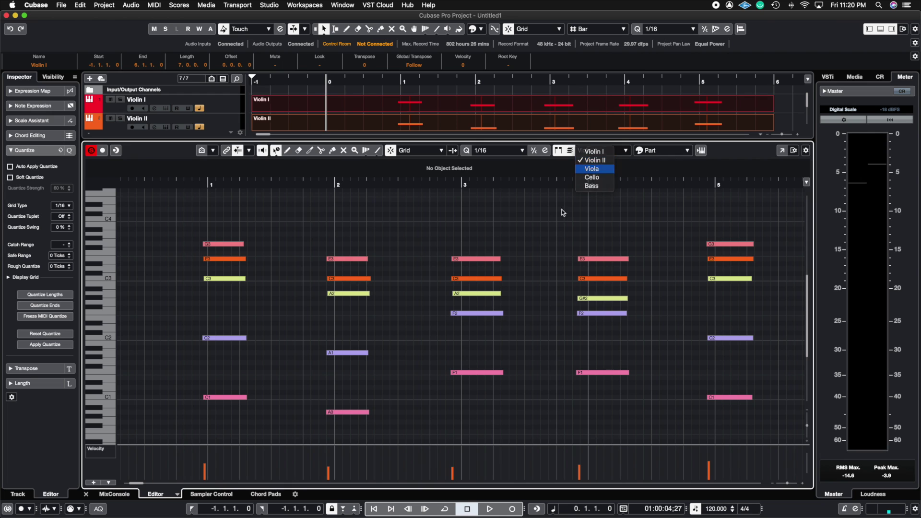
{"action": "left_click", "coordinate": [595, 174]}
{"action": "left_click", "coordinate": [598, 153]}
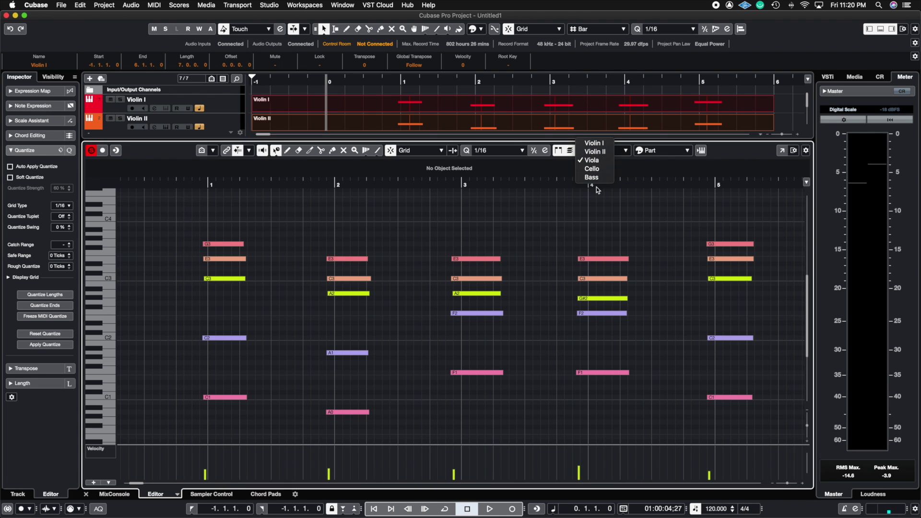
{"action": "left_click", "coordinate": [595, 180]}
- Close the Key Editor and reopen it with all five string parts, Violin I to Bass, selected together
{"action": "key", "text": "Return"}
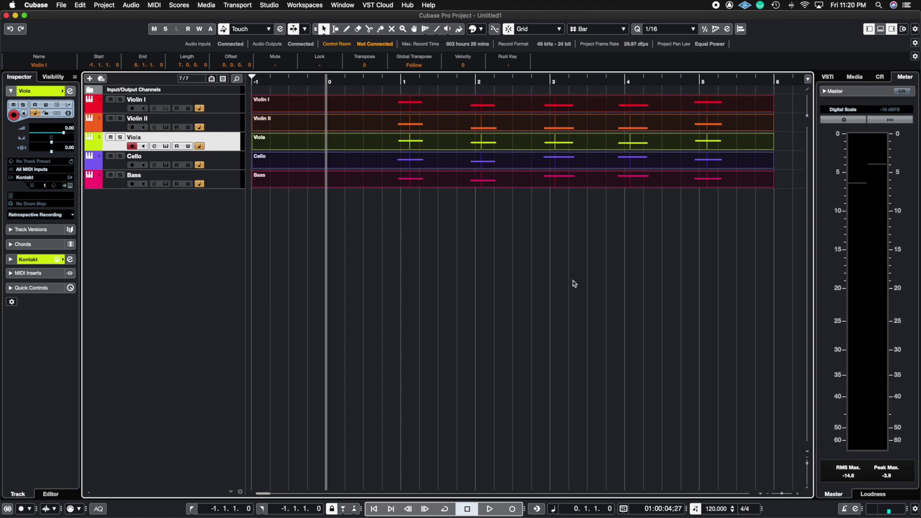
{"action": "left_click", "coordinate": [537, 264]}
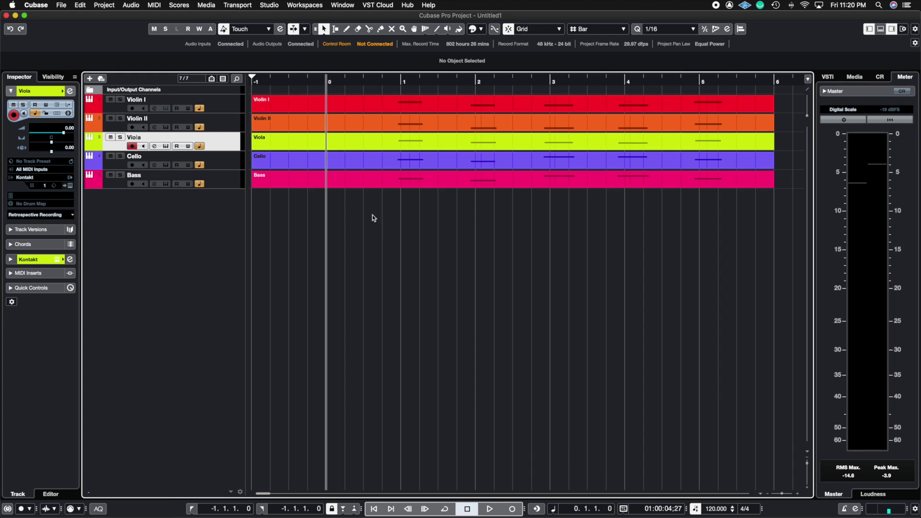
{"action": "left_click_drag", "start_coordinate": [372, 215], "coordinate": [341, 86]}
{"action": "key", "text": "Return"}
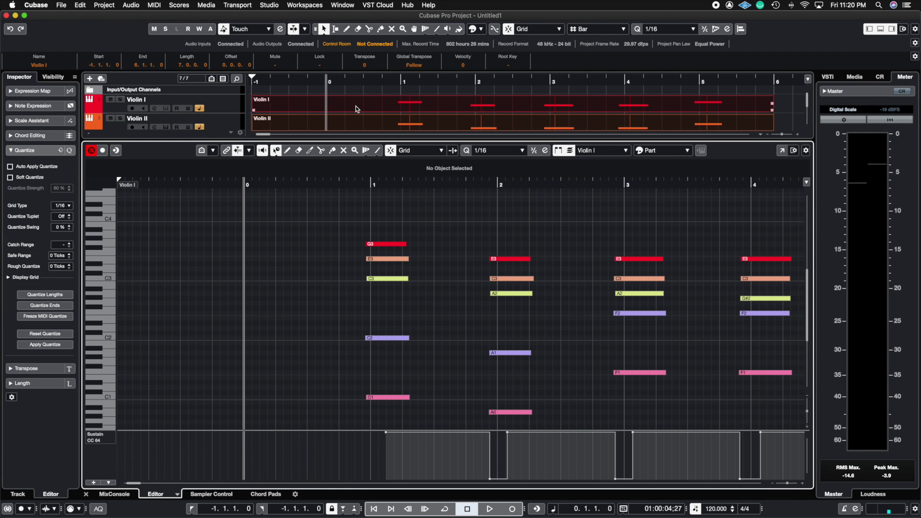